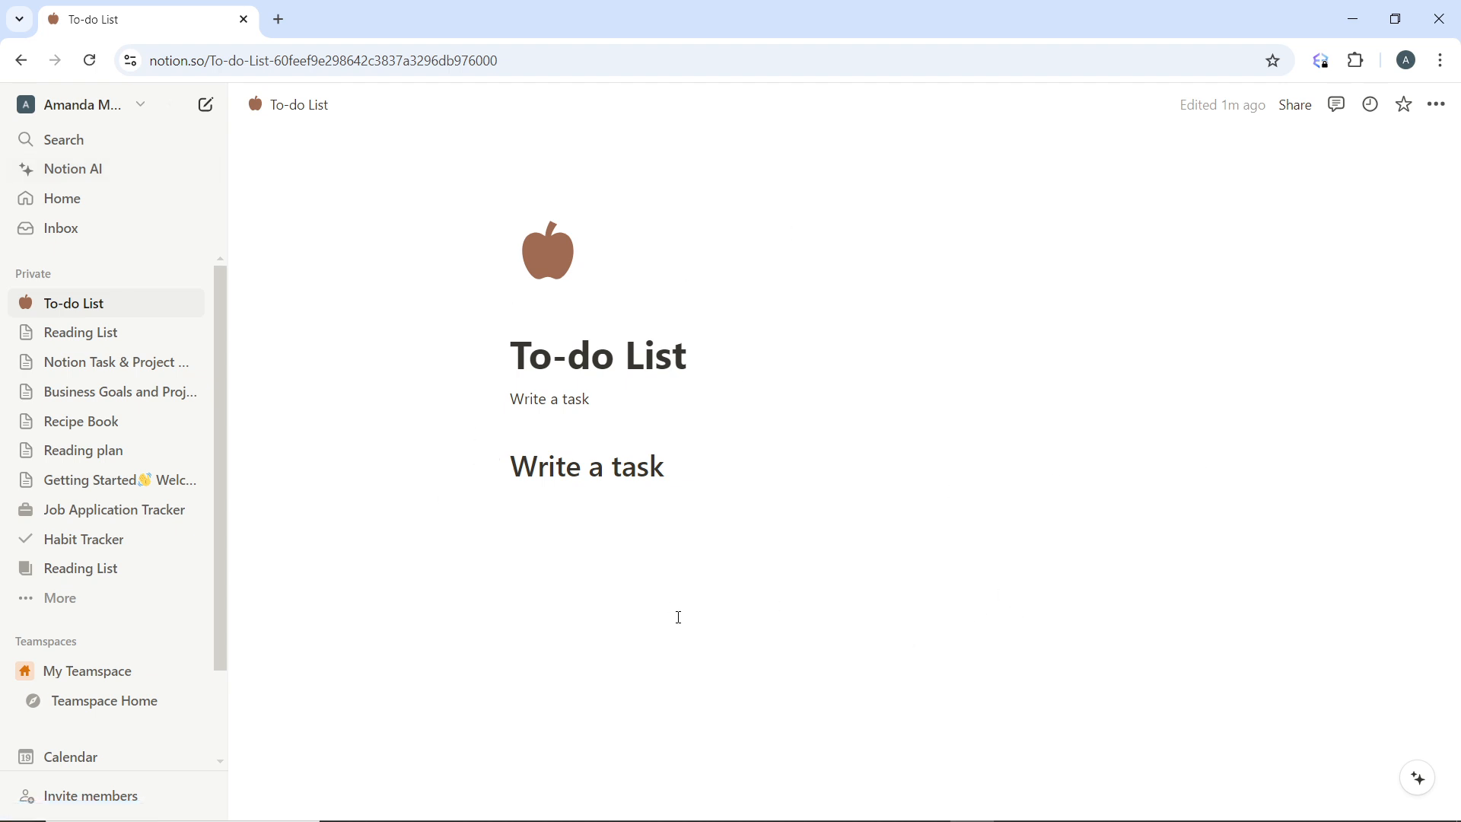
Delete both "Write a task" lines, the plain text and the heading, from the To-do List page
click(512, 447)
click(667, 470)
key(BackSpace)
key(BackSpace)
key(BackSpace)
key(BackSpace)
key(BackSpace)
key(BackSpace)
key(BackSpace)
key(BackSpace)
key(BackSpace)
key(BackSpace)
key(BackSpace)
key(BackSpace)
key(BackSpace)
key(BackSpace)
key(BackSpace)
key(BackSpace)
key(BackSpace)
key(BackSpace)
key(BackSpace)
key(BackSpace)
key(BackSpace)
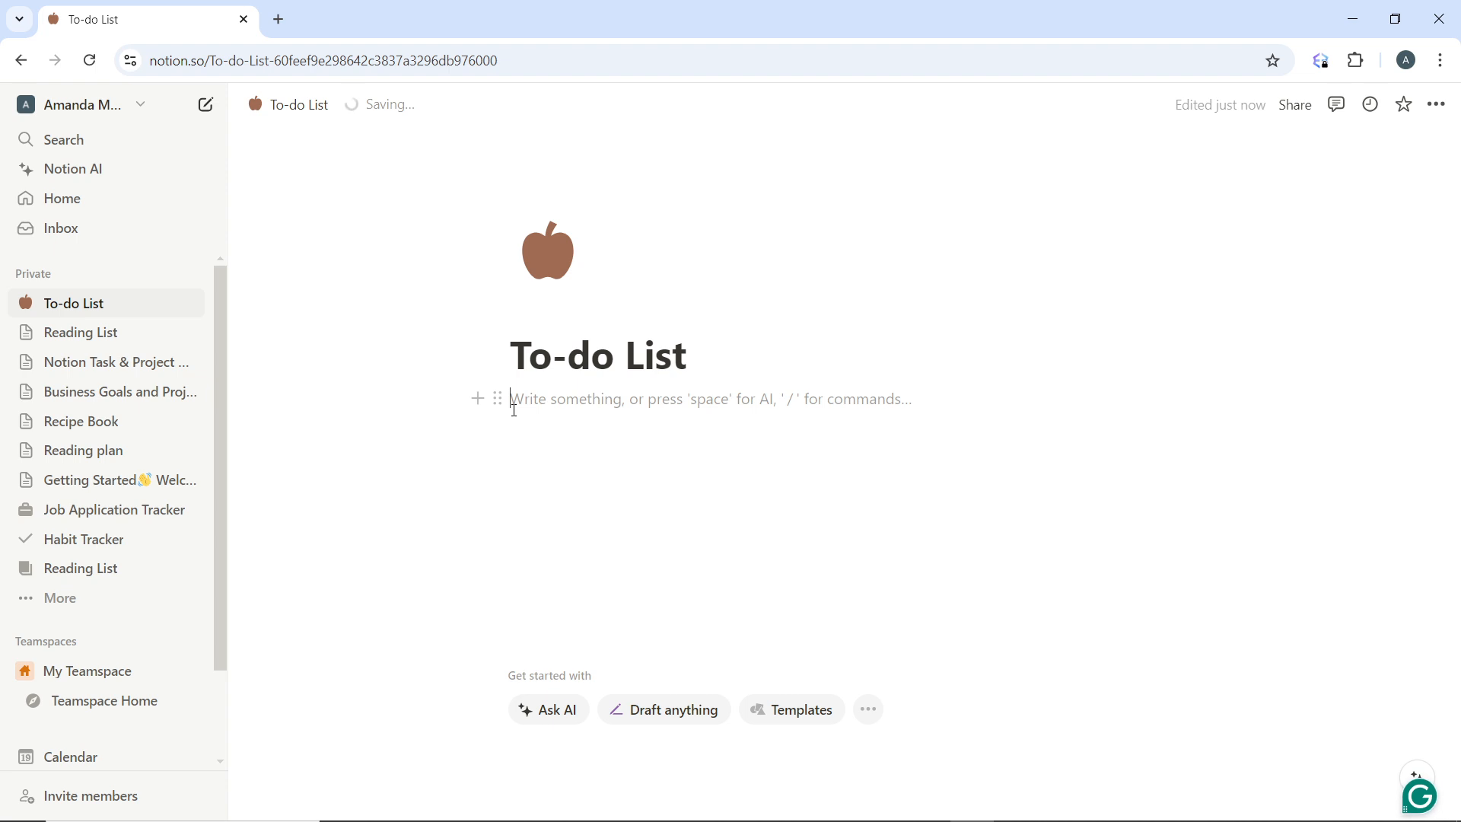
text(/)
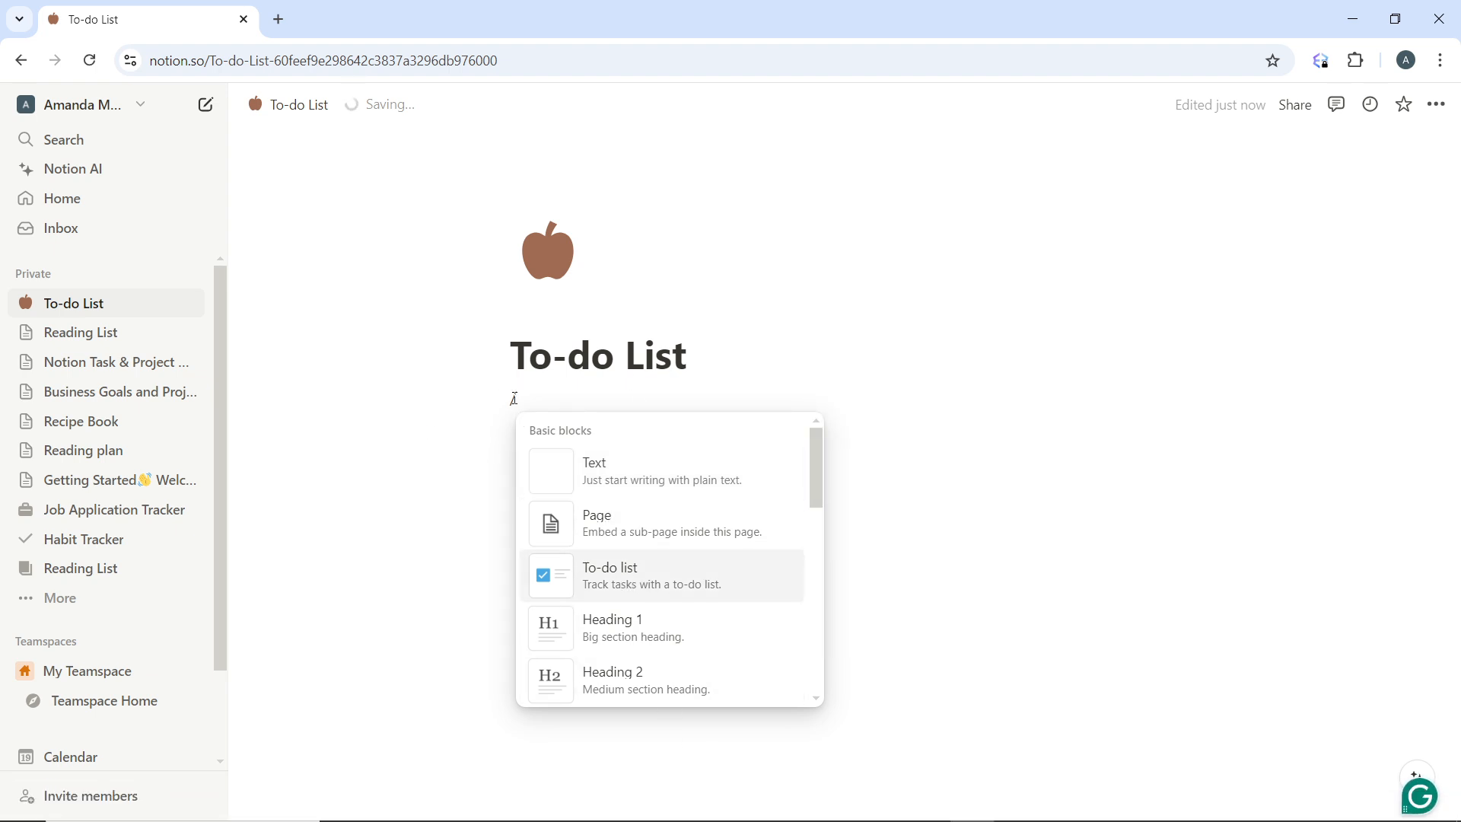
key(BackSpace)
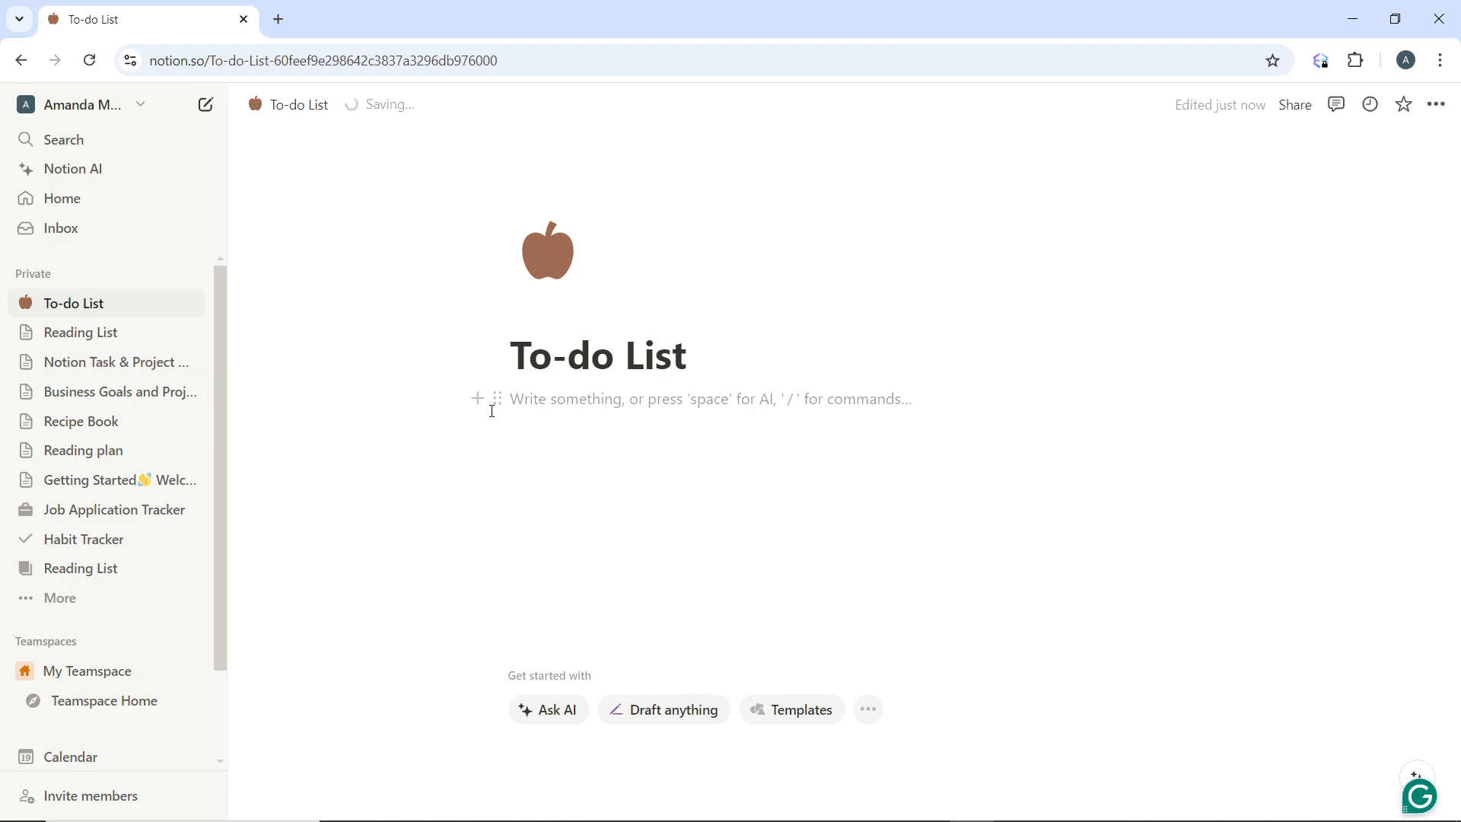
click(496, 401)
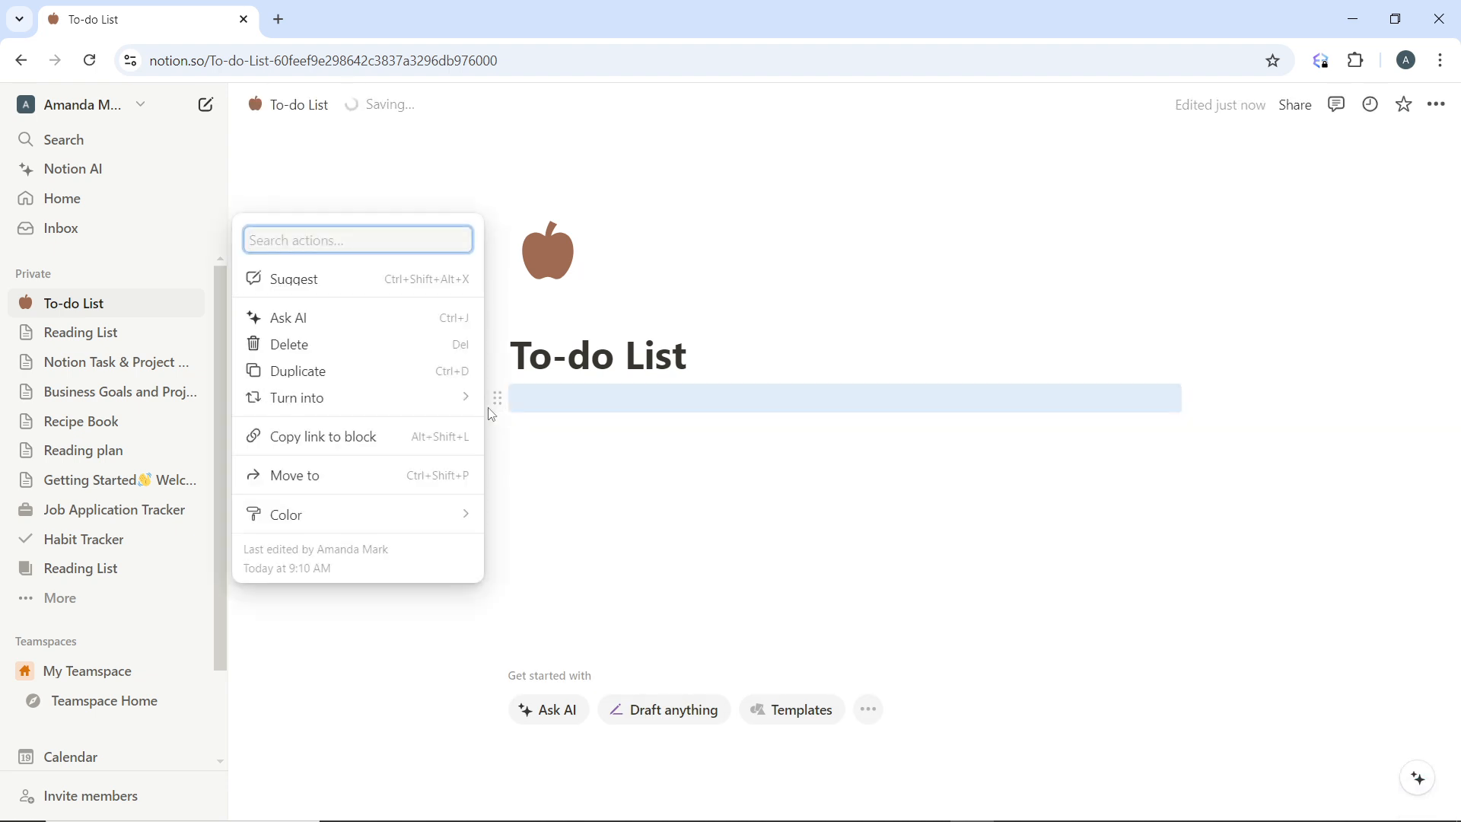
mouse_move(365, 398)
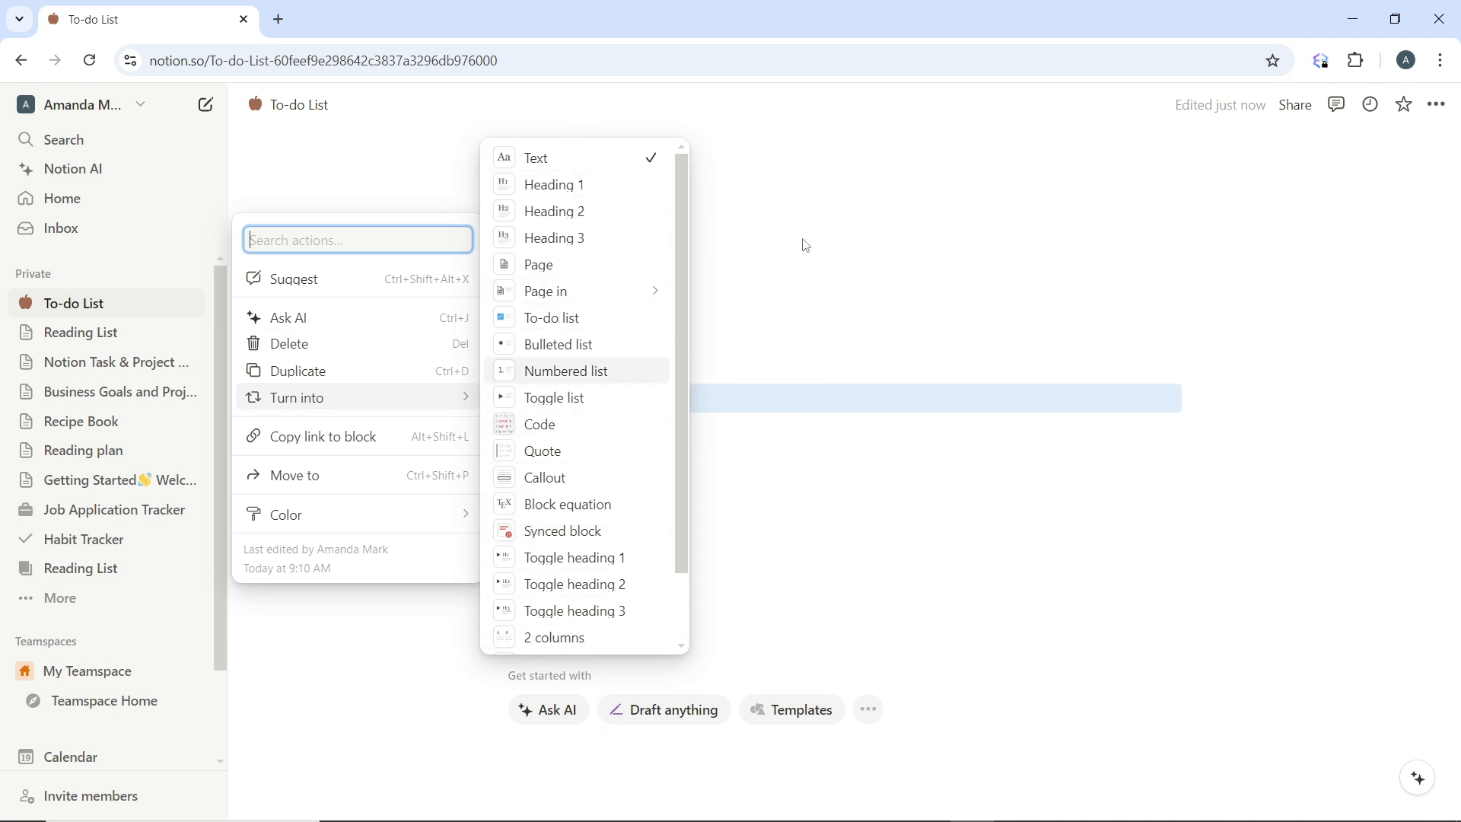
click(804, 279)
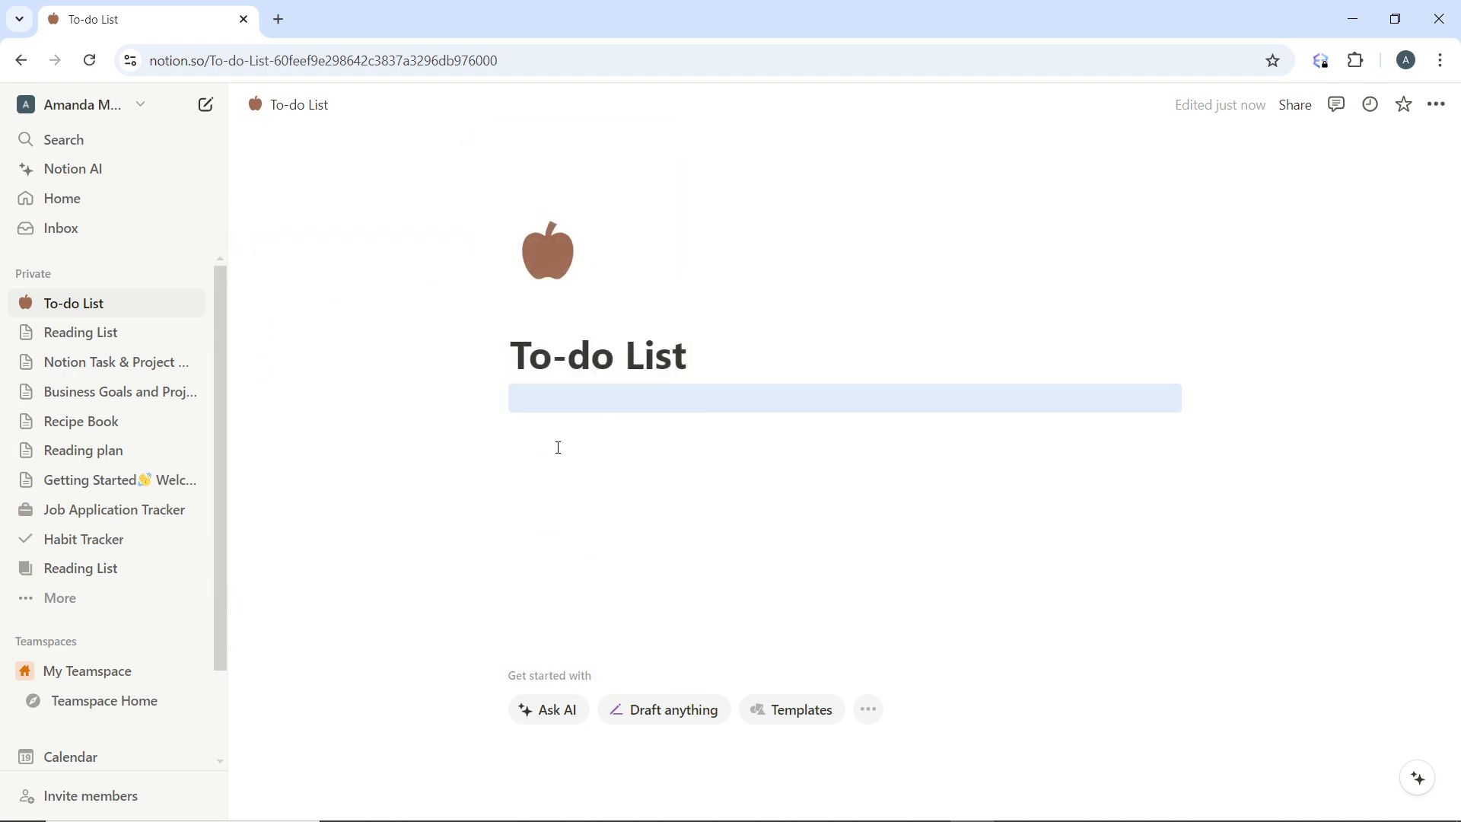
click(551, 417)
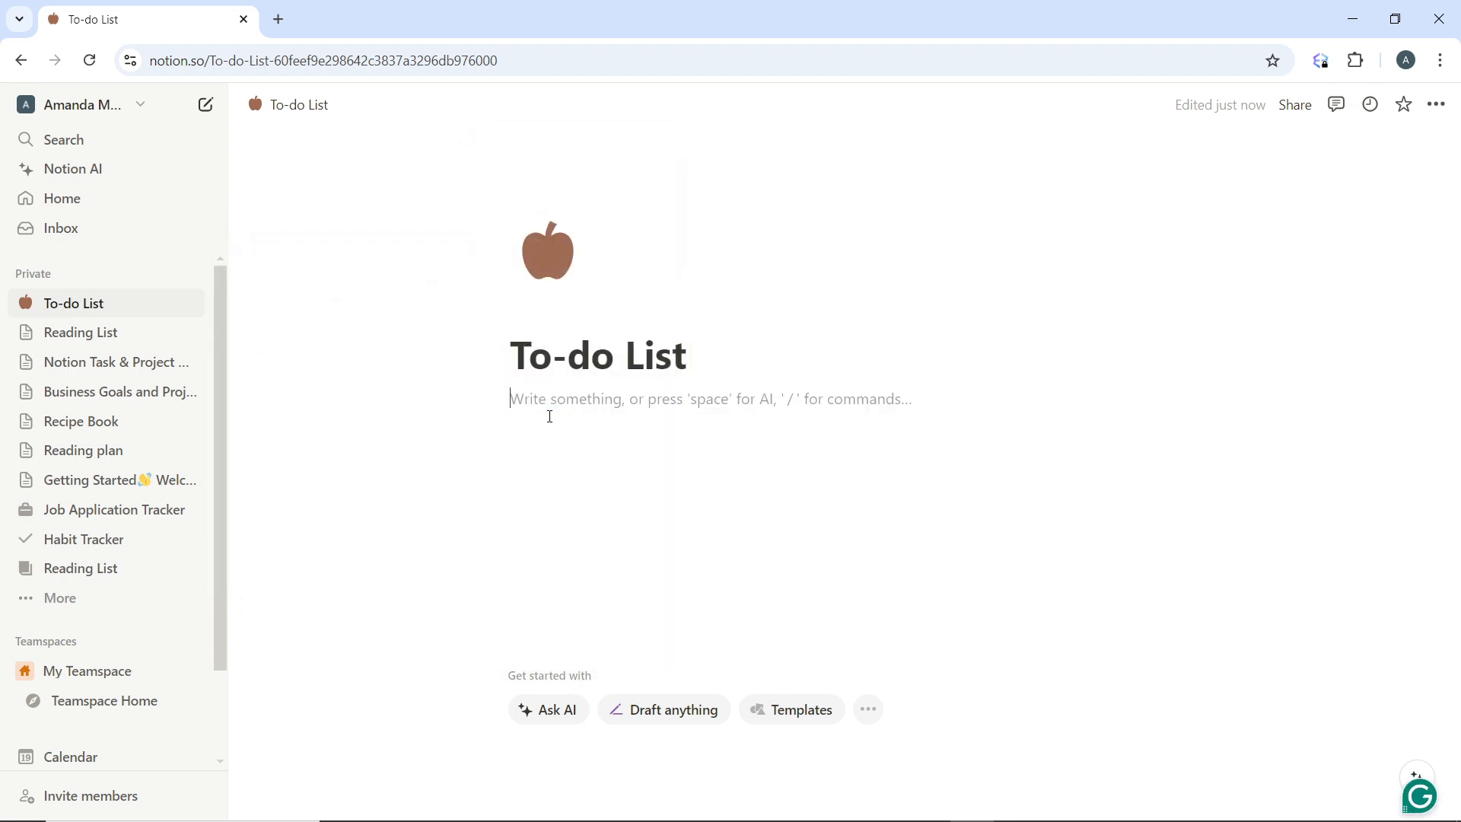
Insert a Button block on the empty line below the To-do List title
text(/)
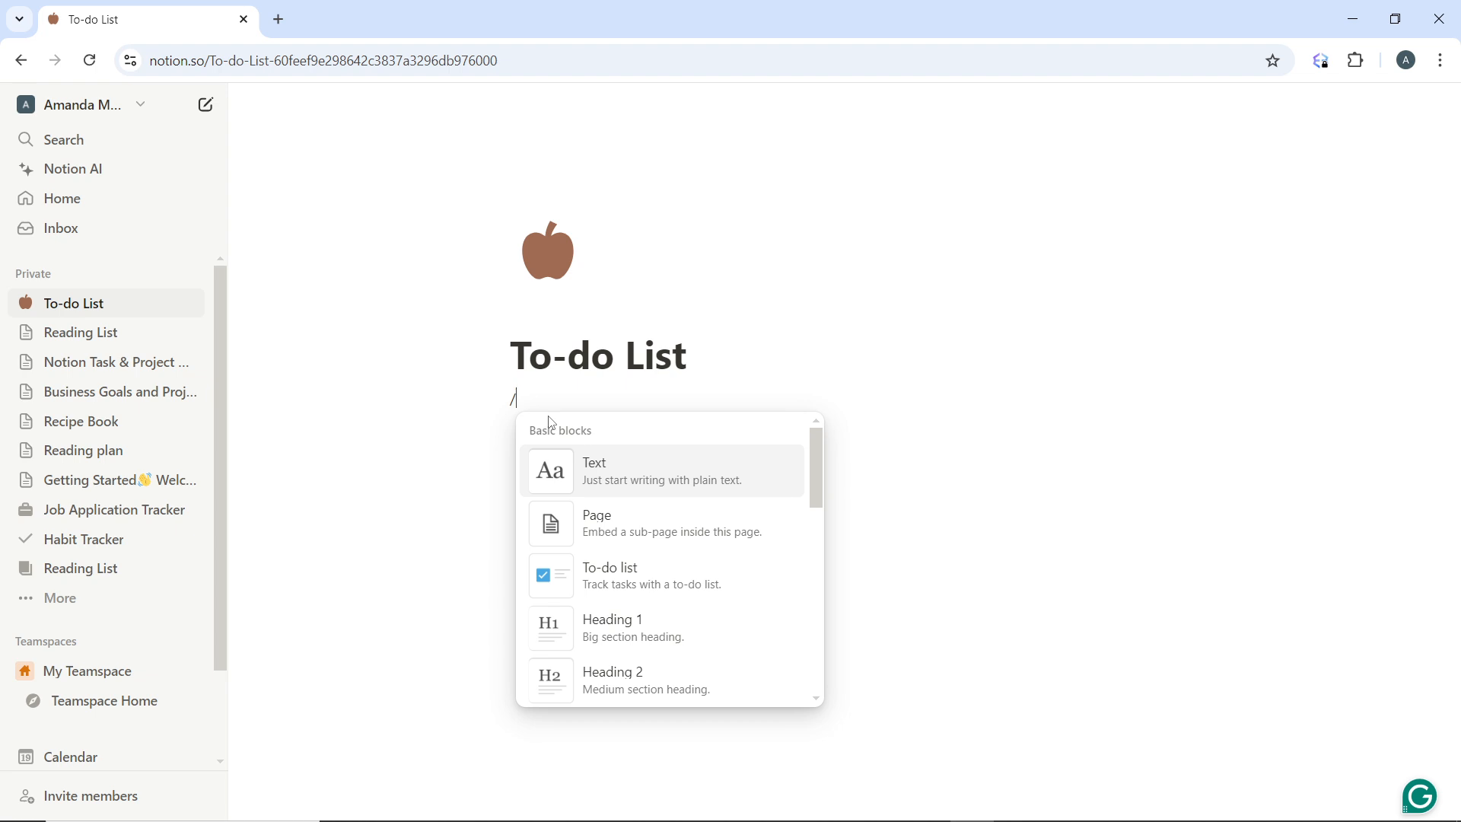
text(bu)
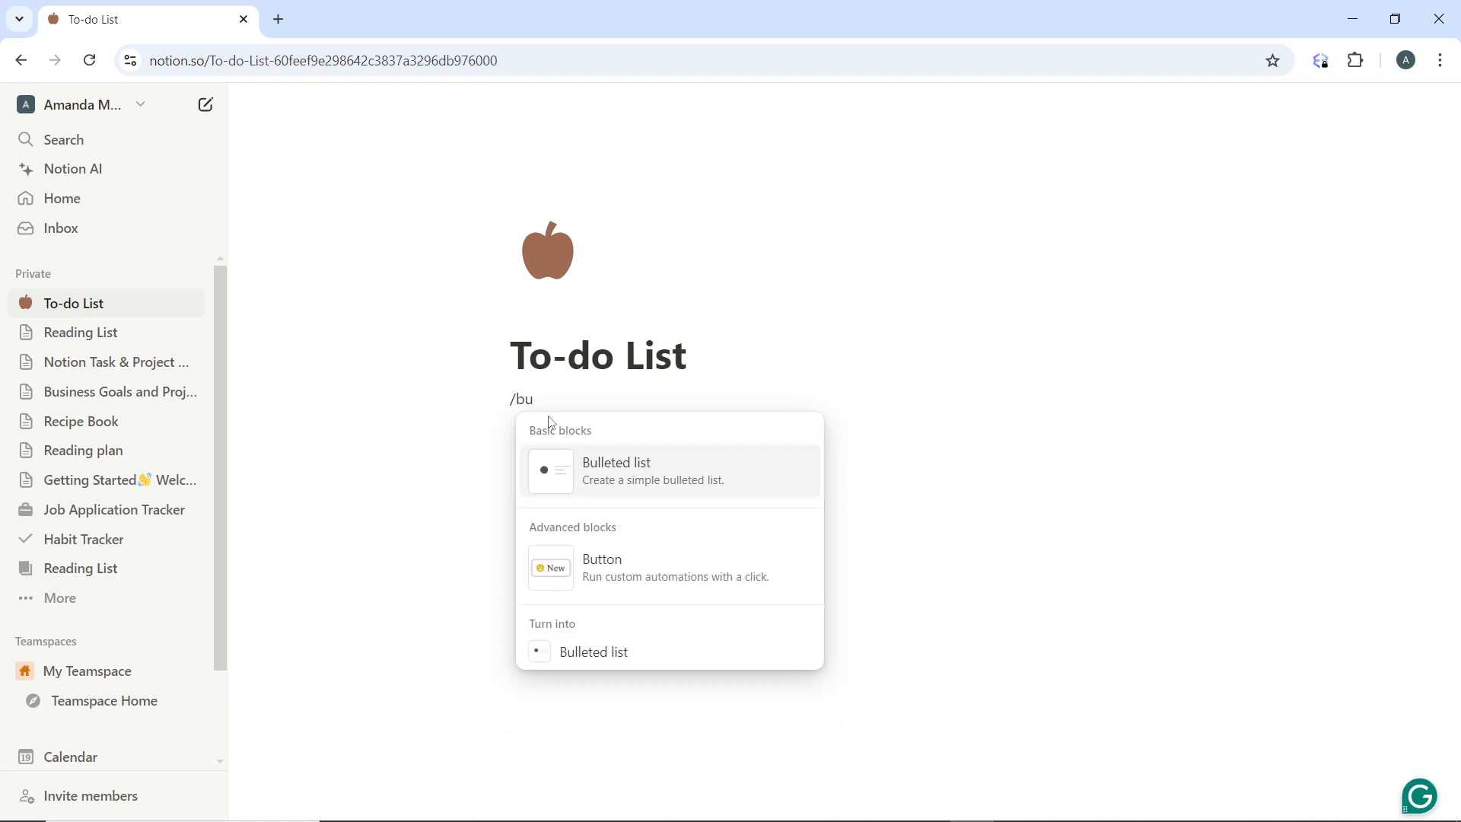
text(tton)
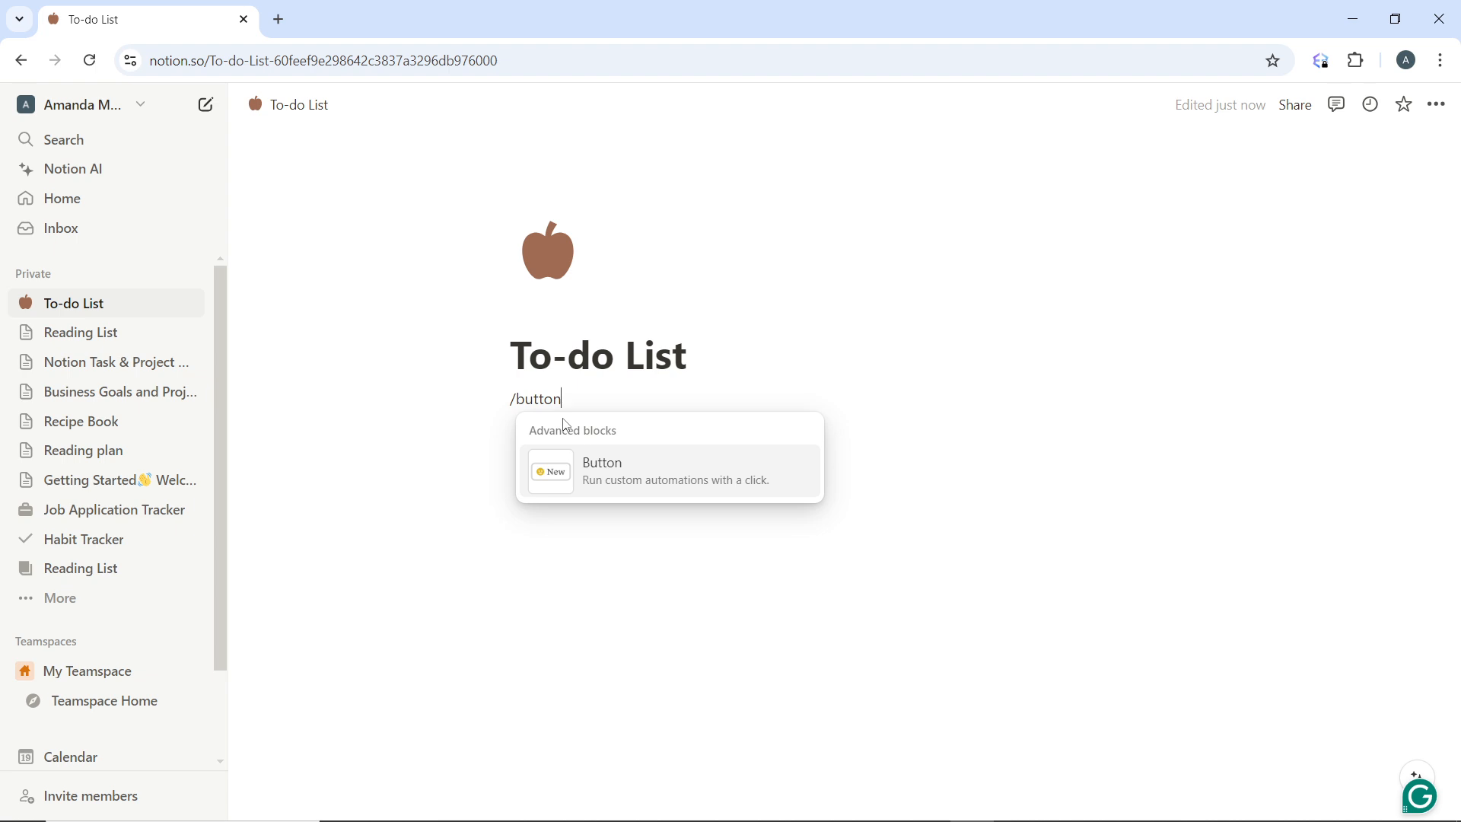
click(645, 485)
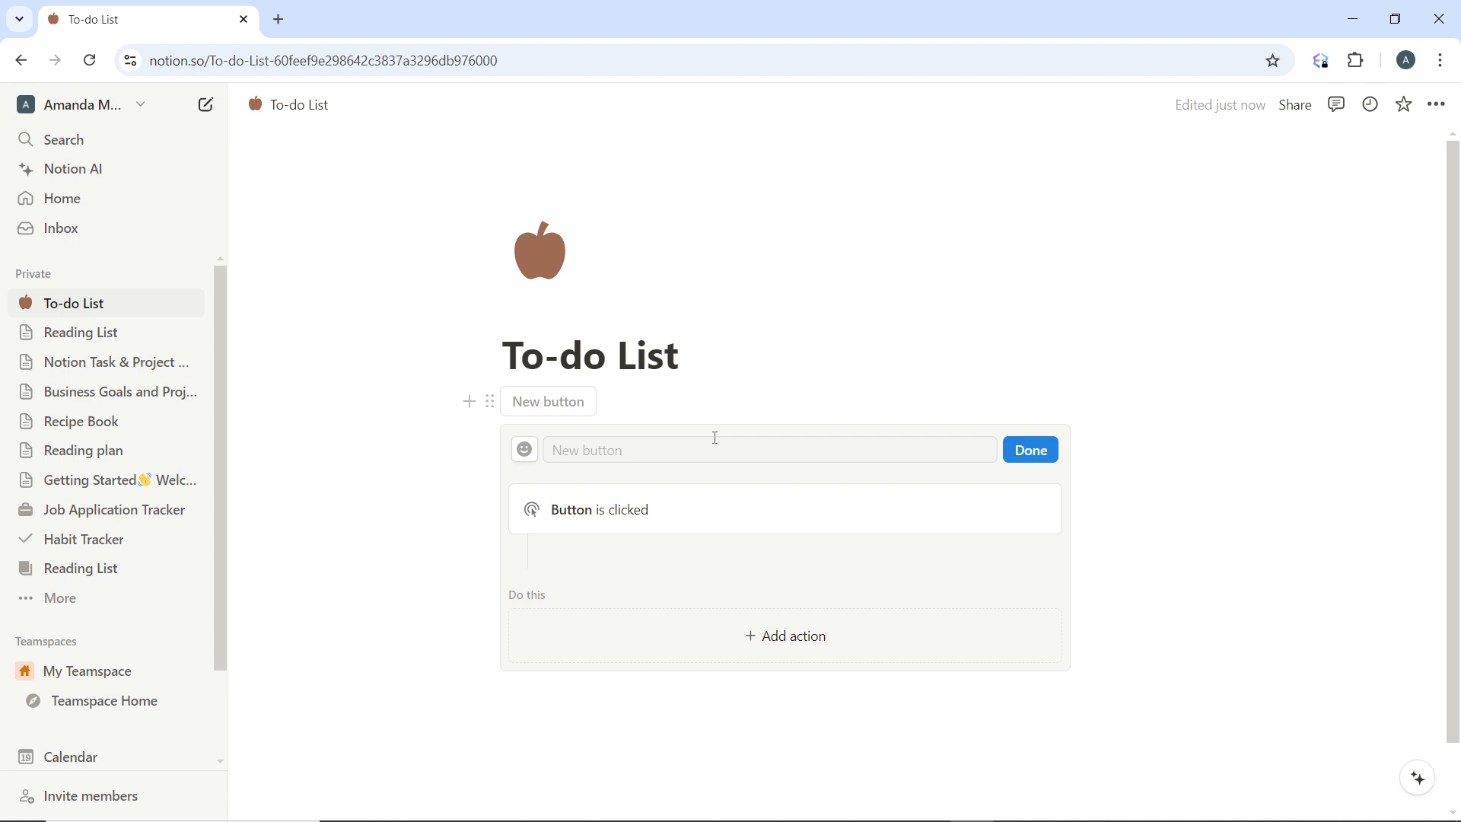
Name the new button "New Entry"
click(668, 450)
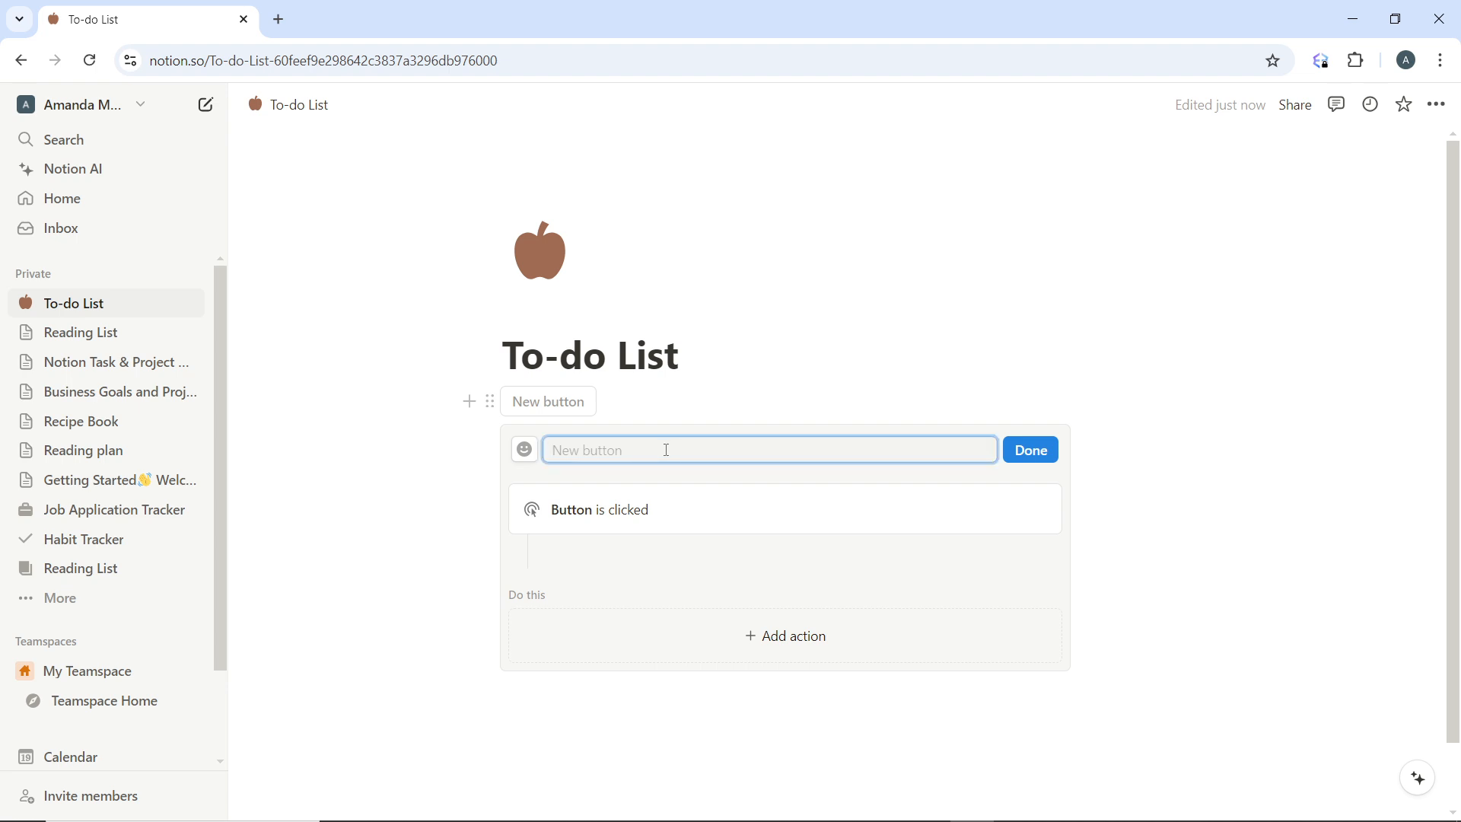
text(Ne)
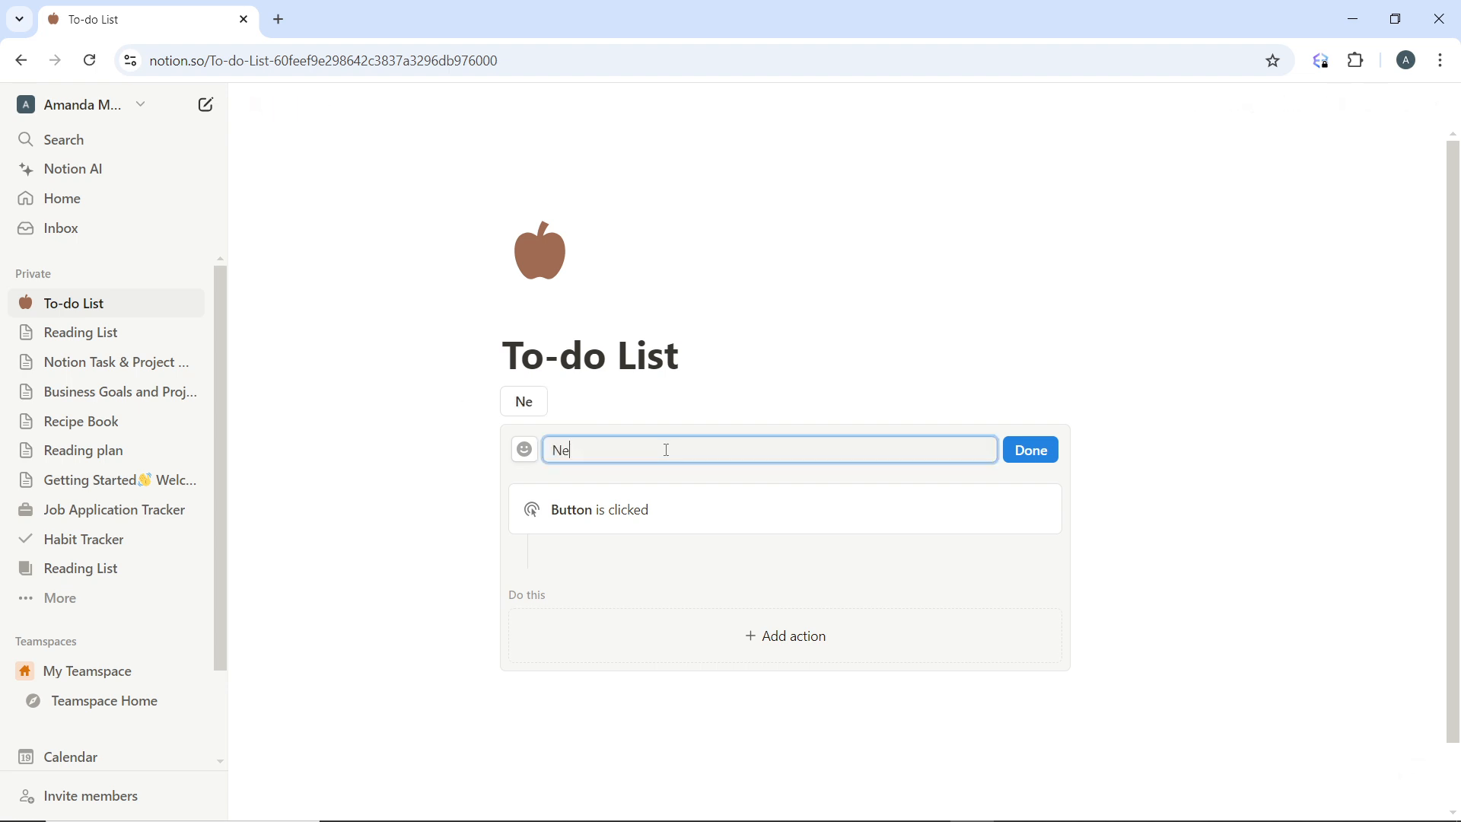
text(w ENtry)
key(BackSpace)
key(BackSpace)
key(BackSpace)
key(BackSpace)
text(ntry)
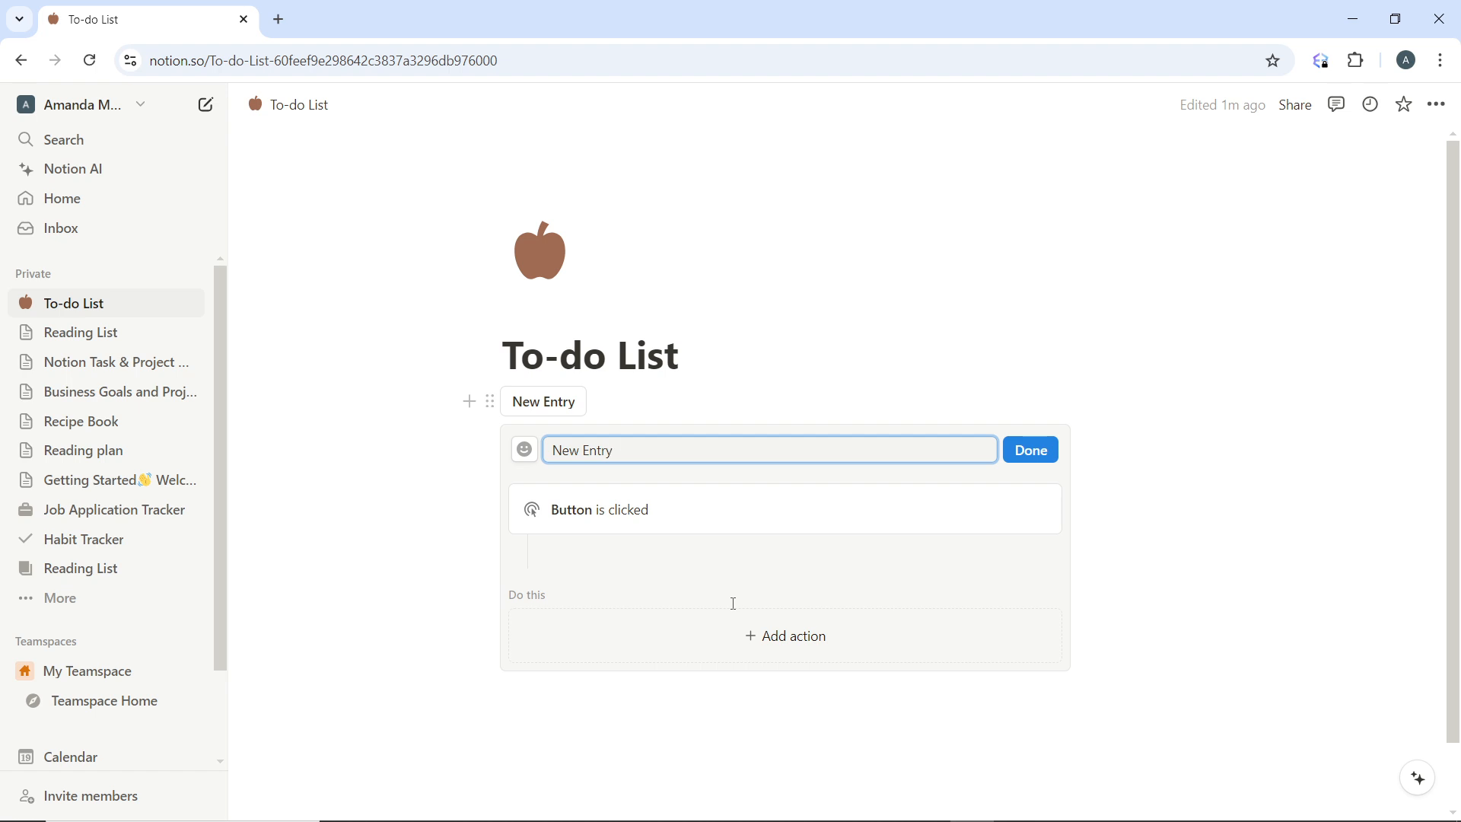
Add an Insert blocks action to the New Entry button and set its content to a Heading 1 block
click(778, 637)
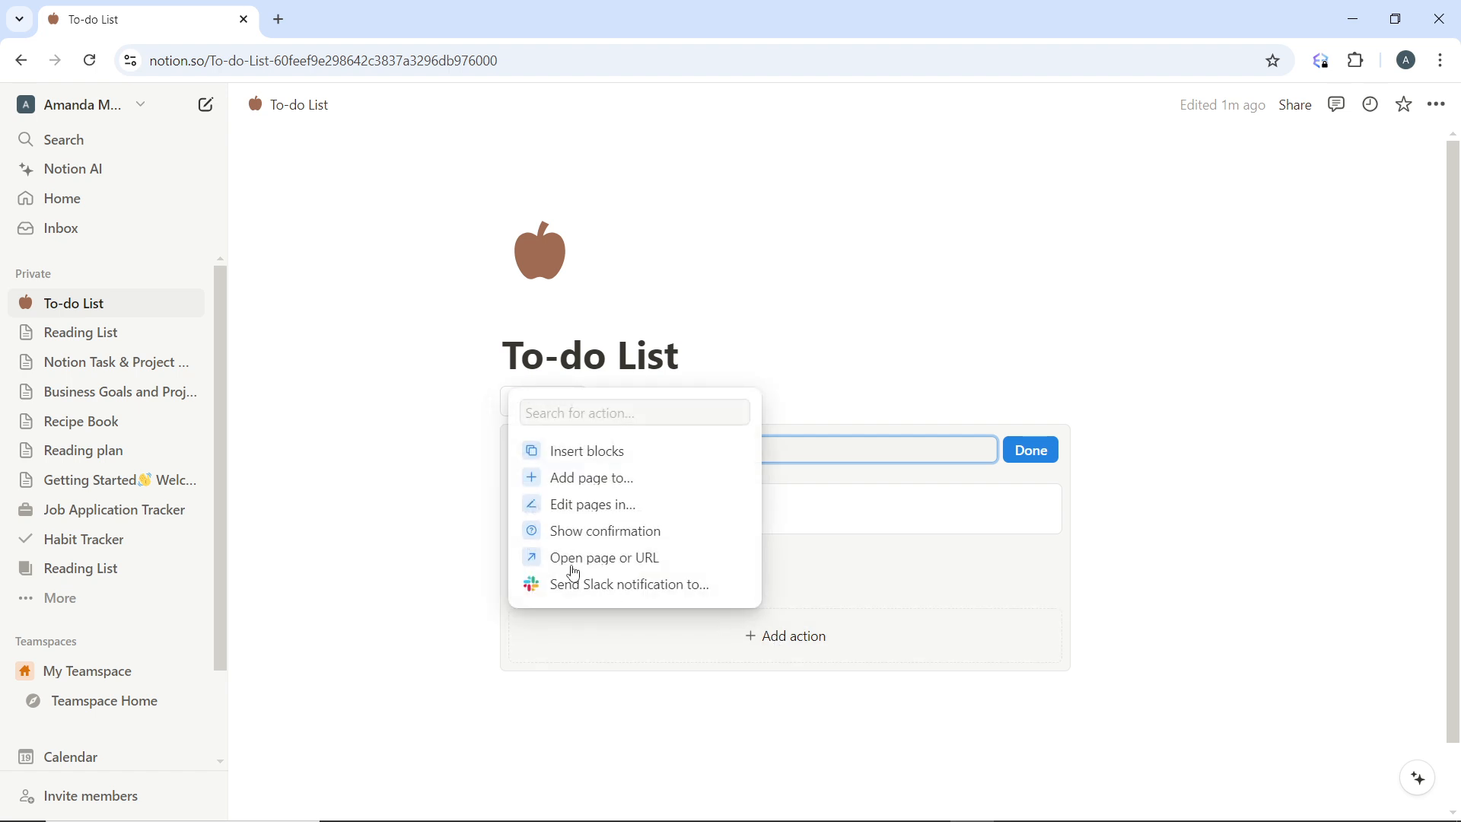
click(599, 453)
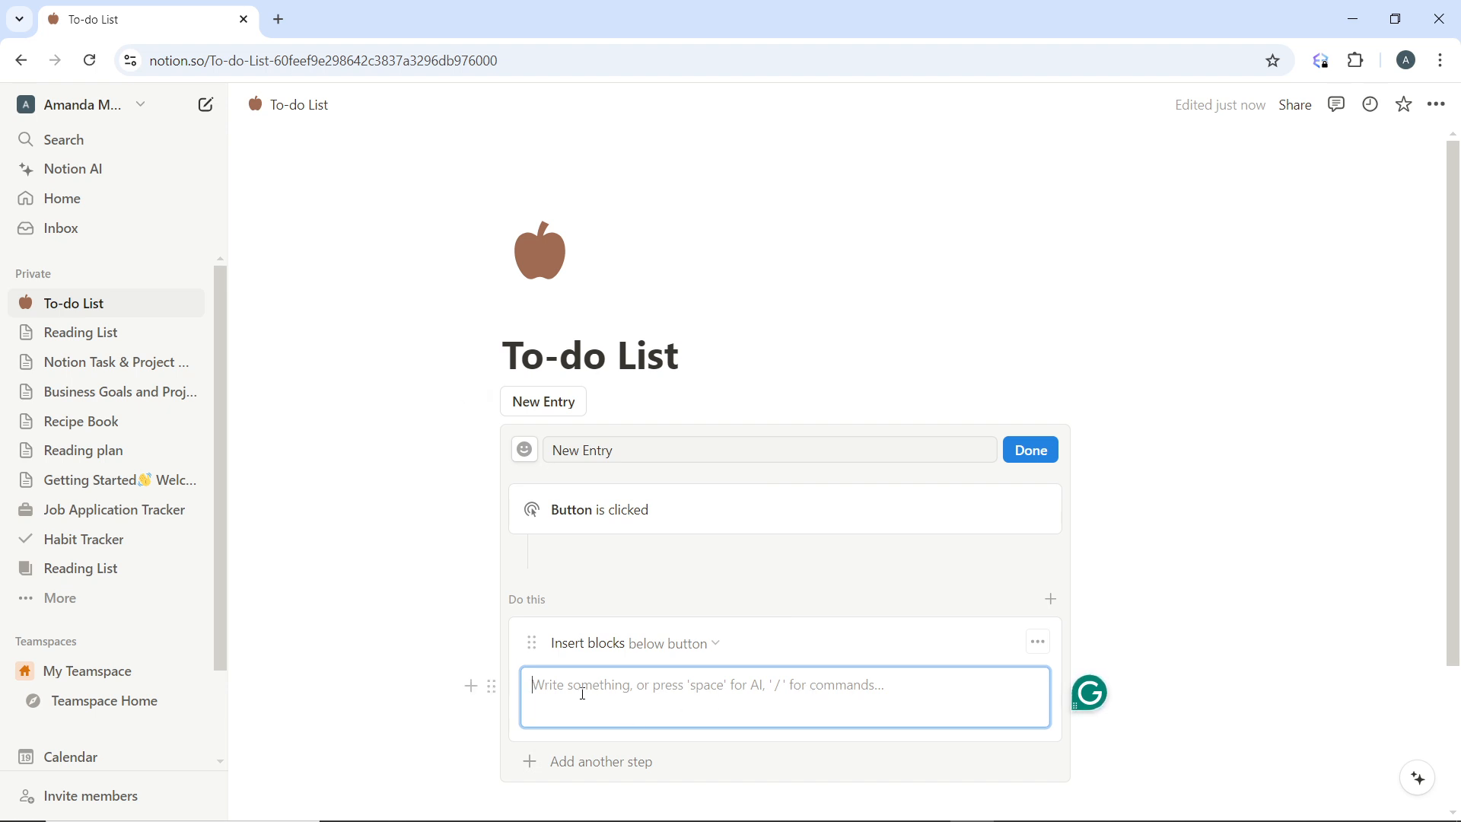
text(/)
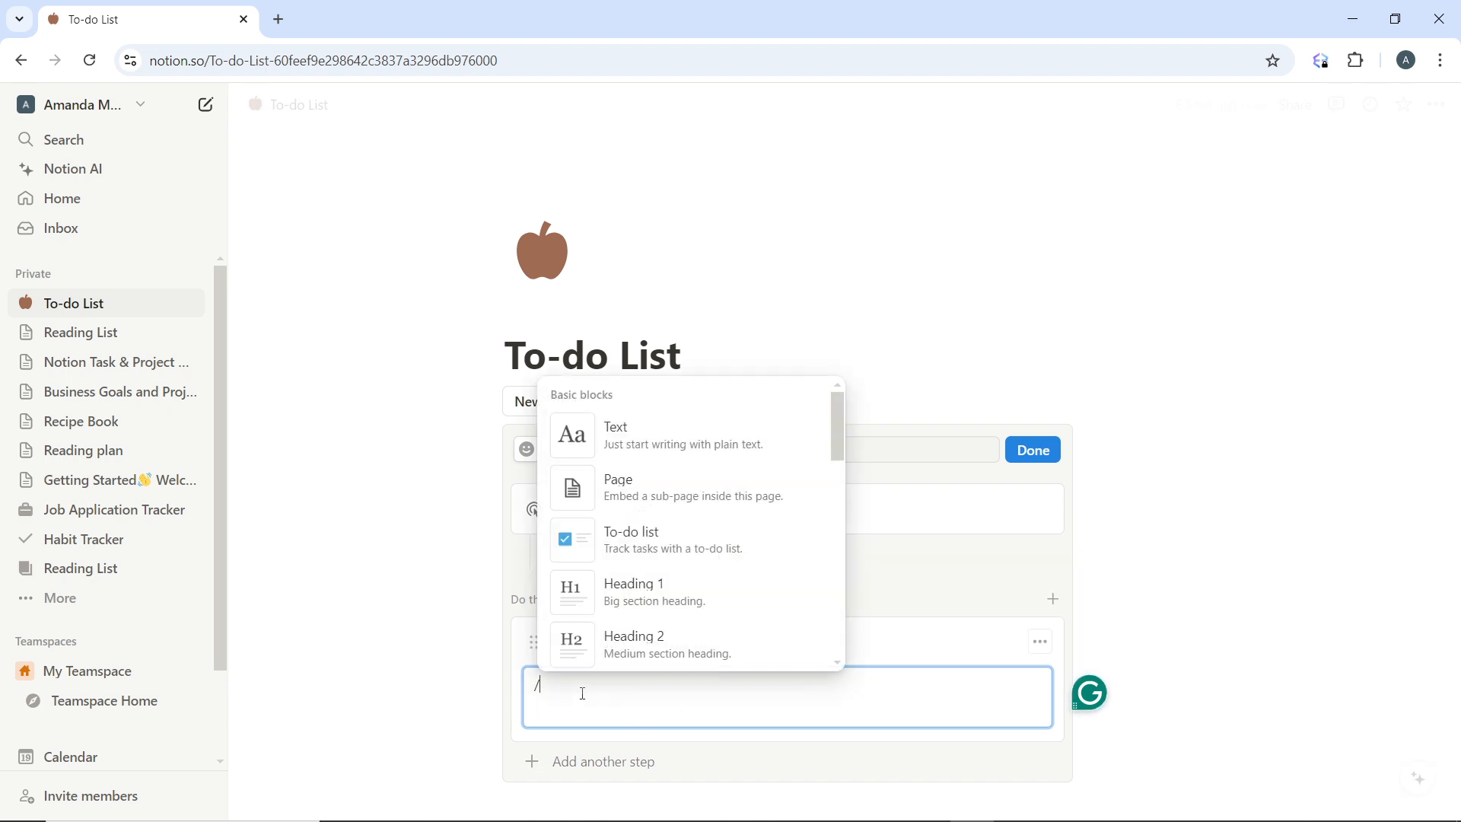
click(657, 591)
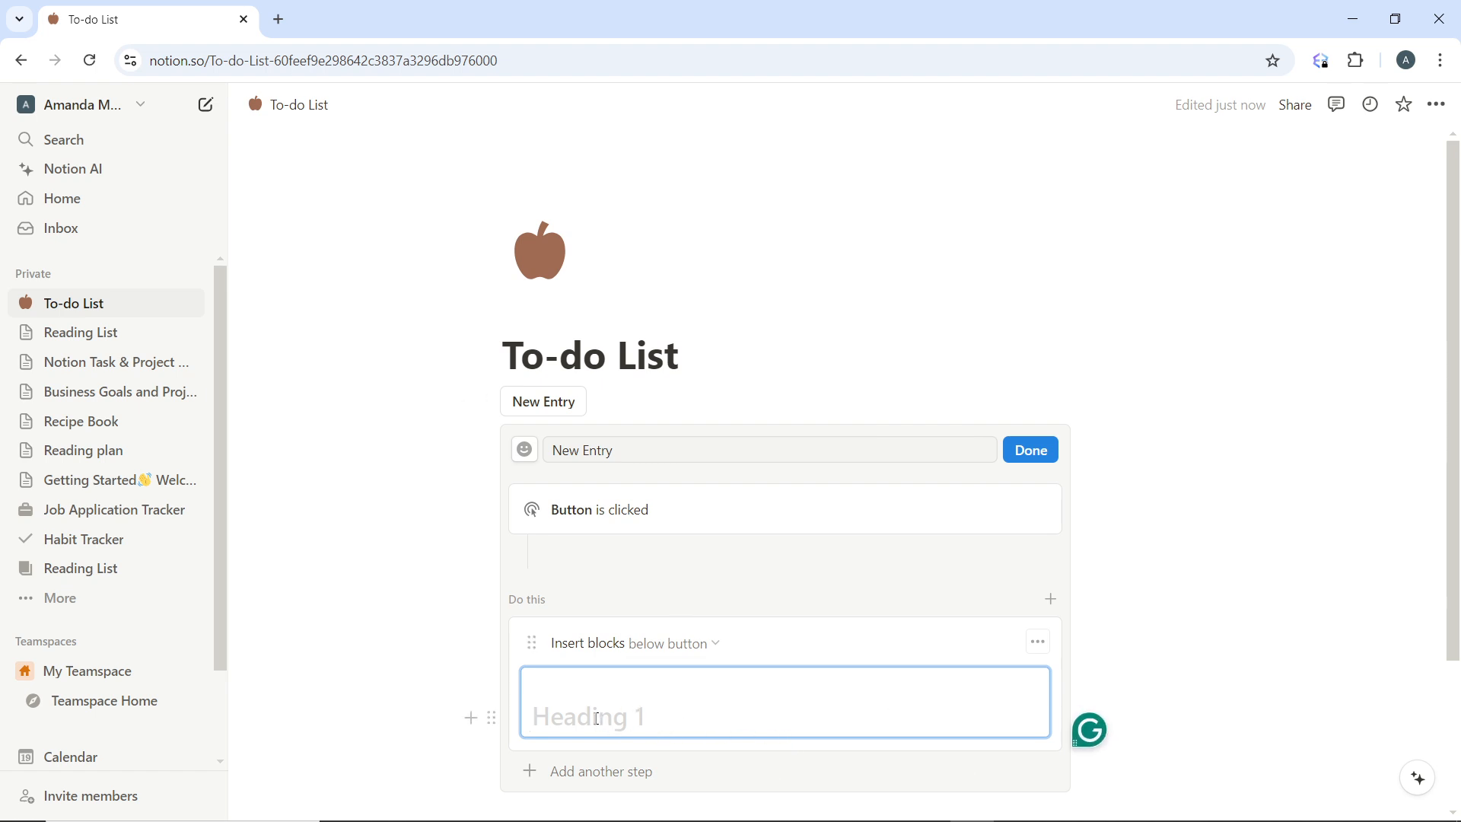
Enter "Write the data" as the heading text in the button's action and finish the button setup
text(W)
text(ri)
text(the da)
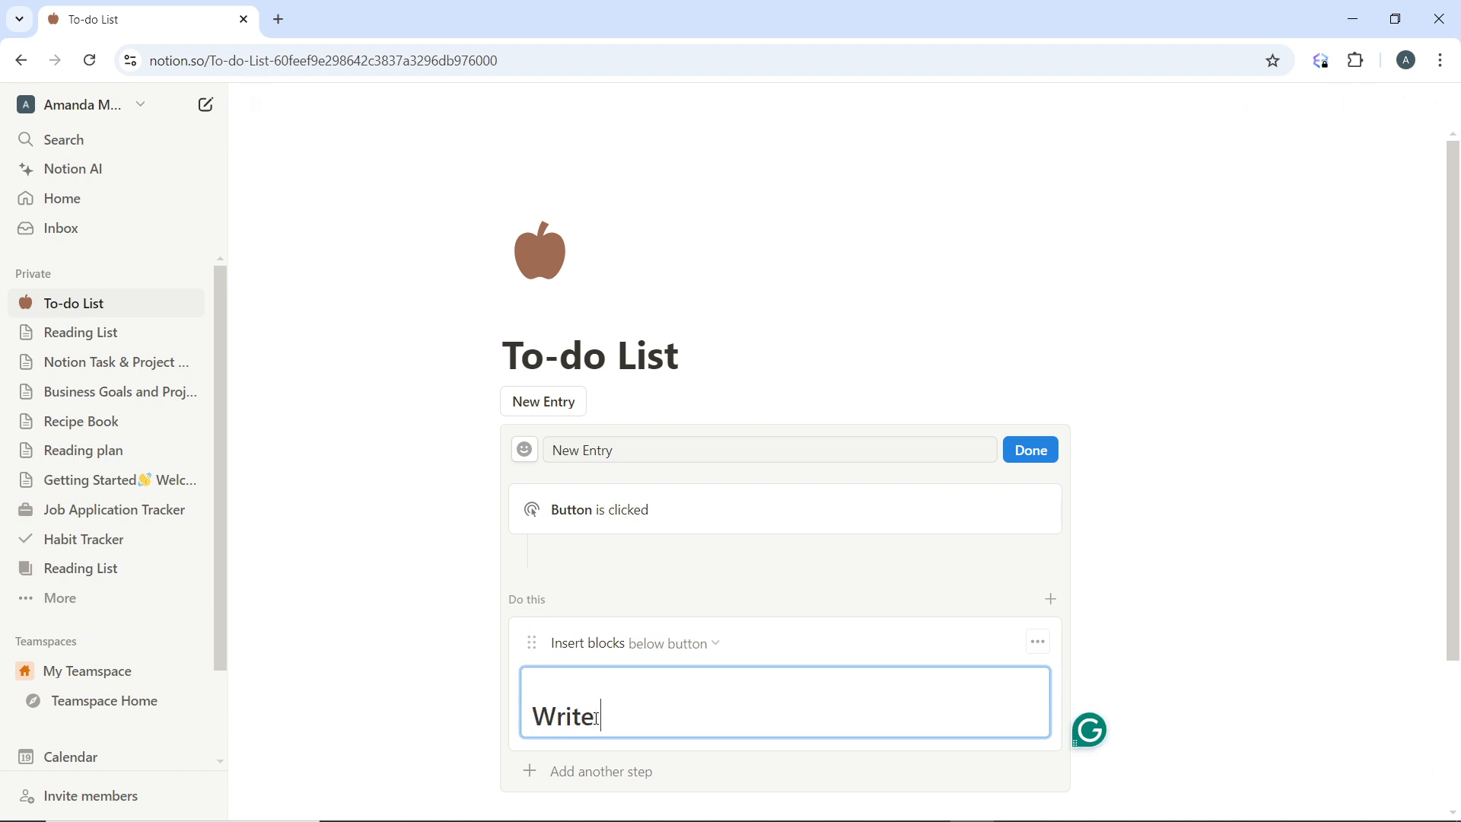
text(ta)
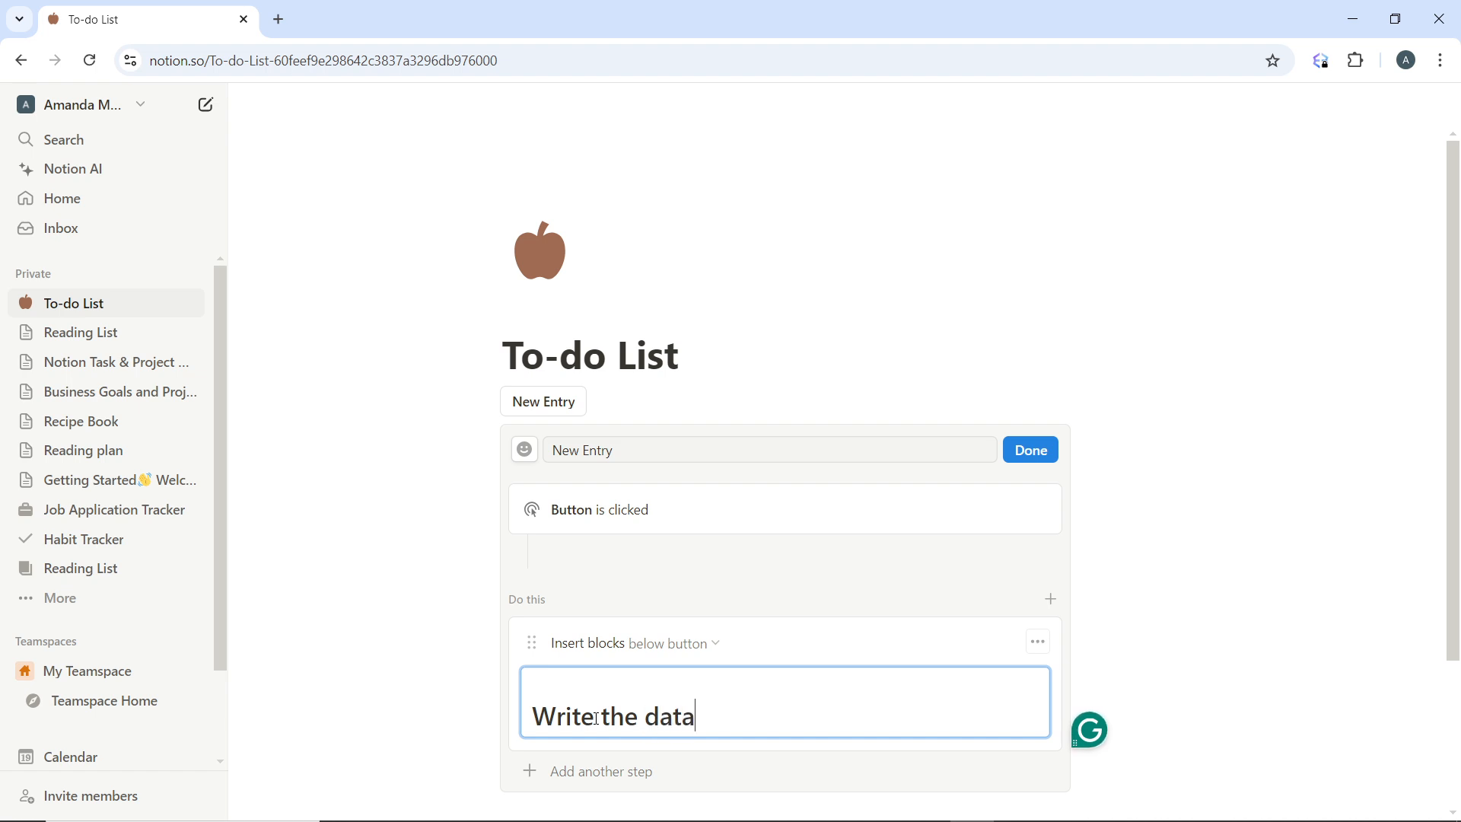
key(Home)
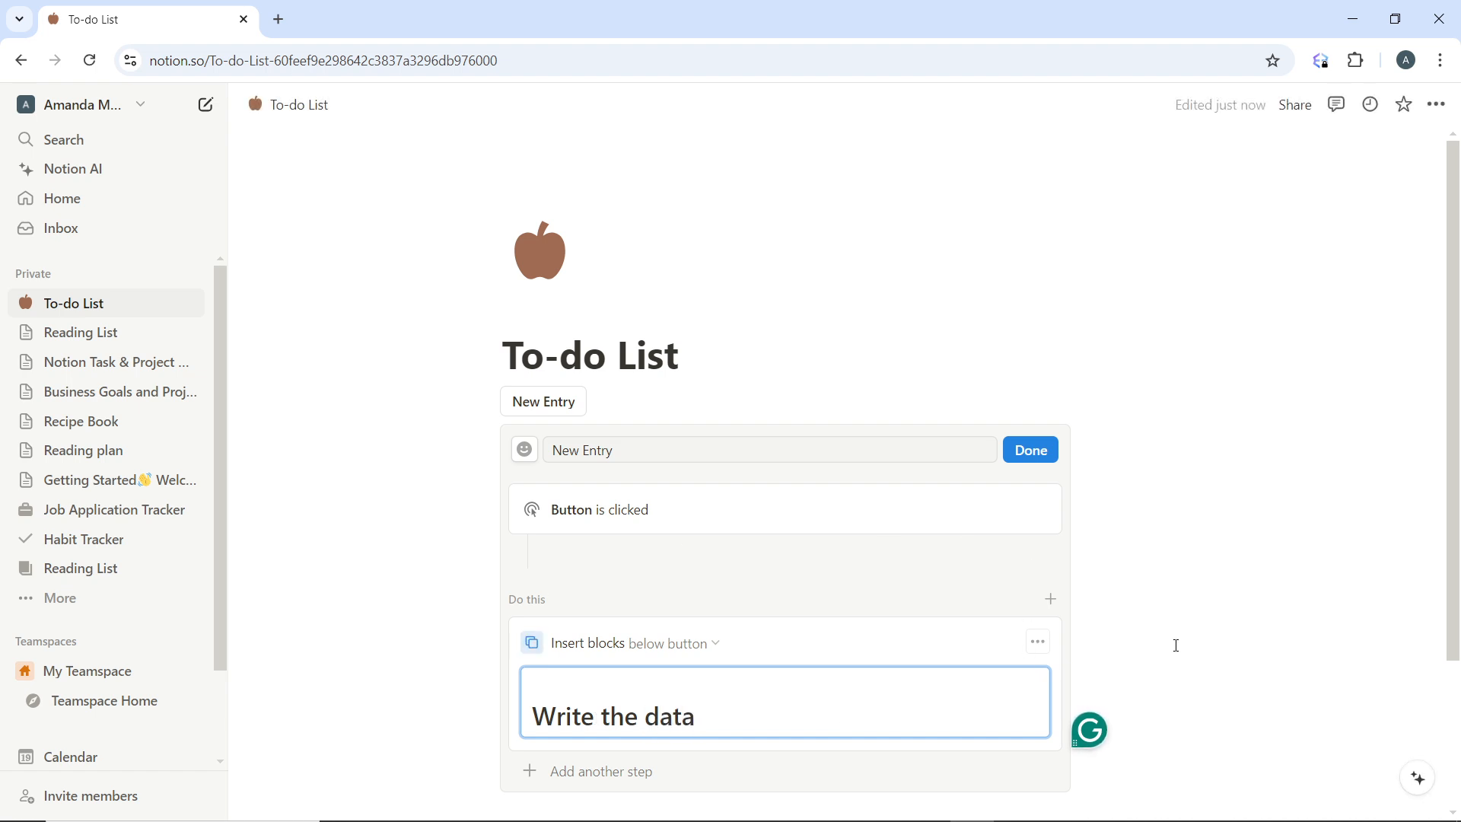
scroll(1086, 680, down, 3)
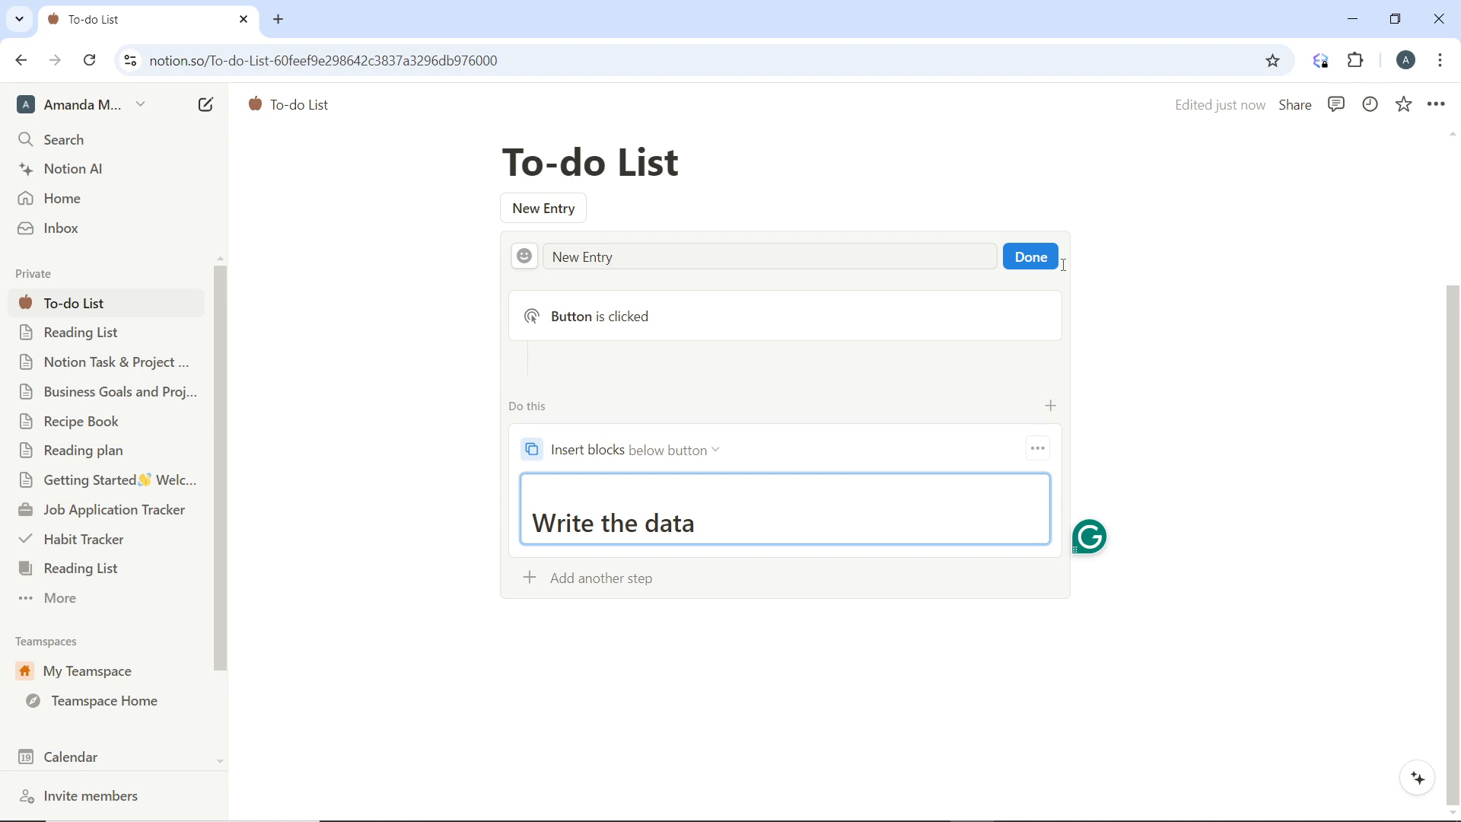
click(1044, 258)
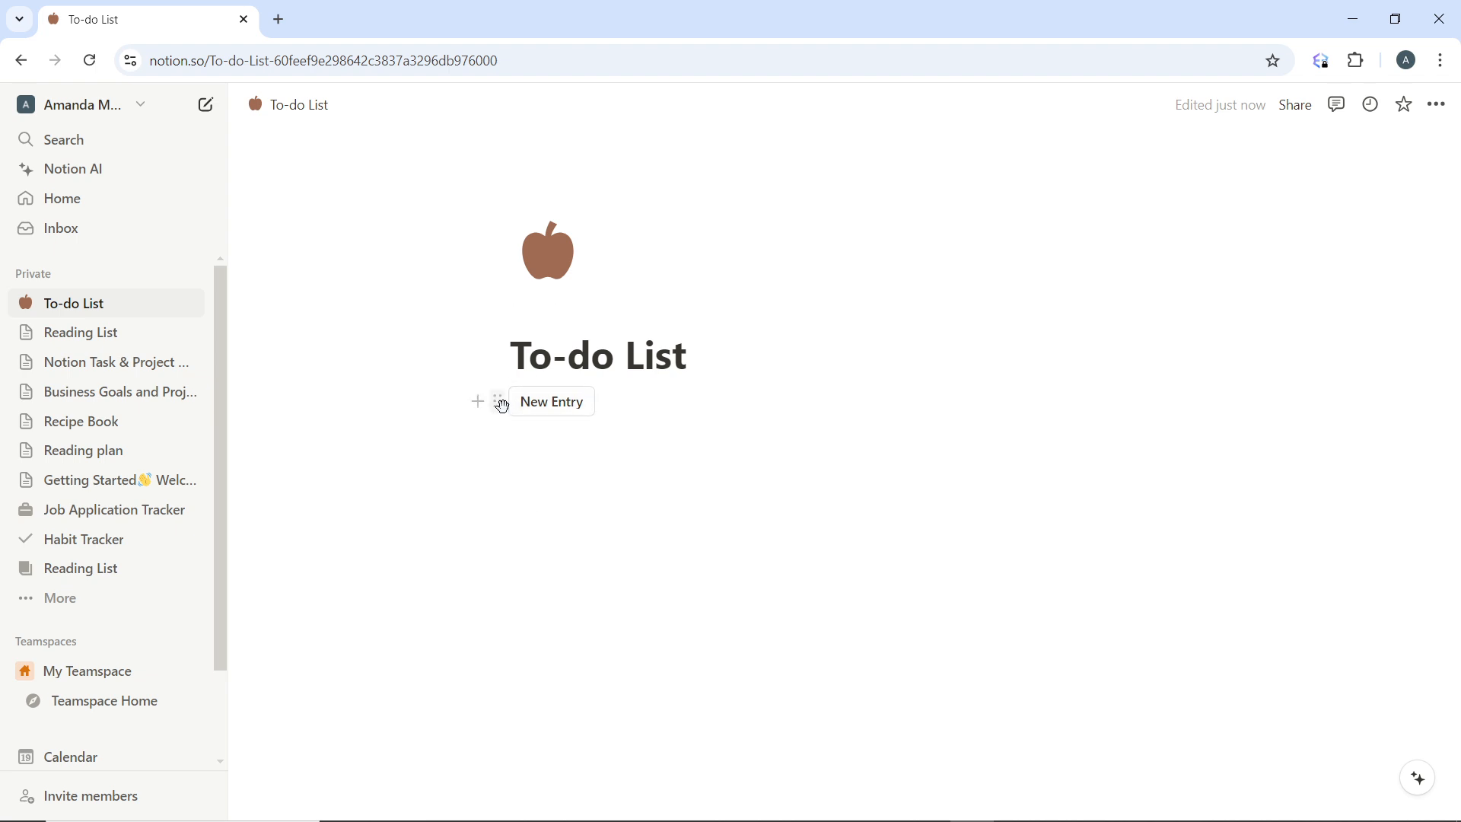
Run the New Entry button and append "93" to the heading it inserts
click(543, 413)
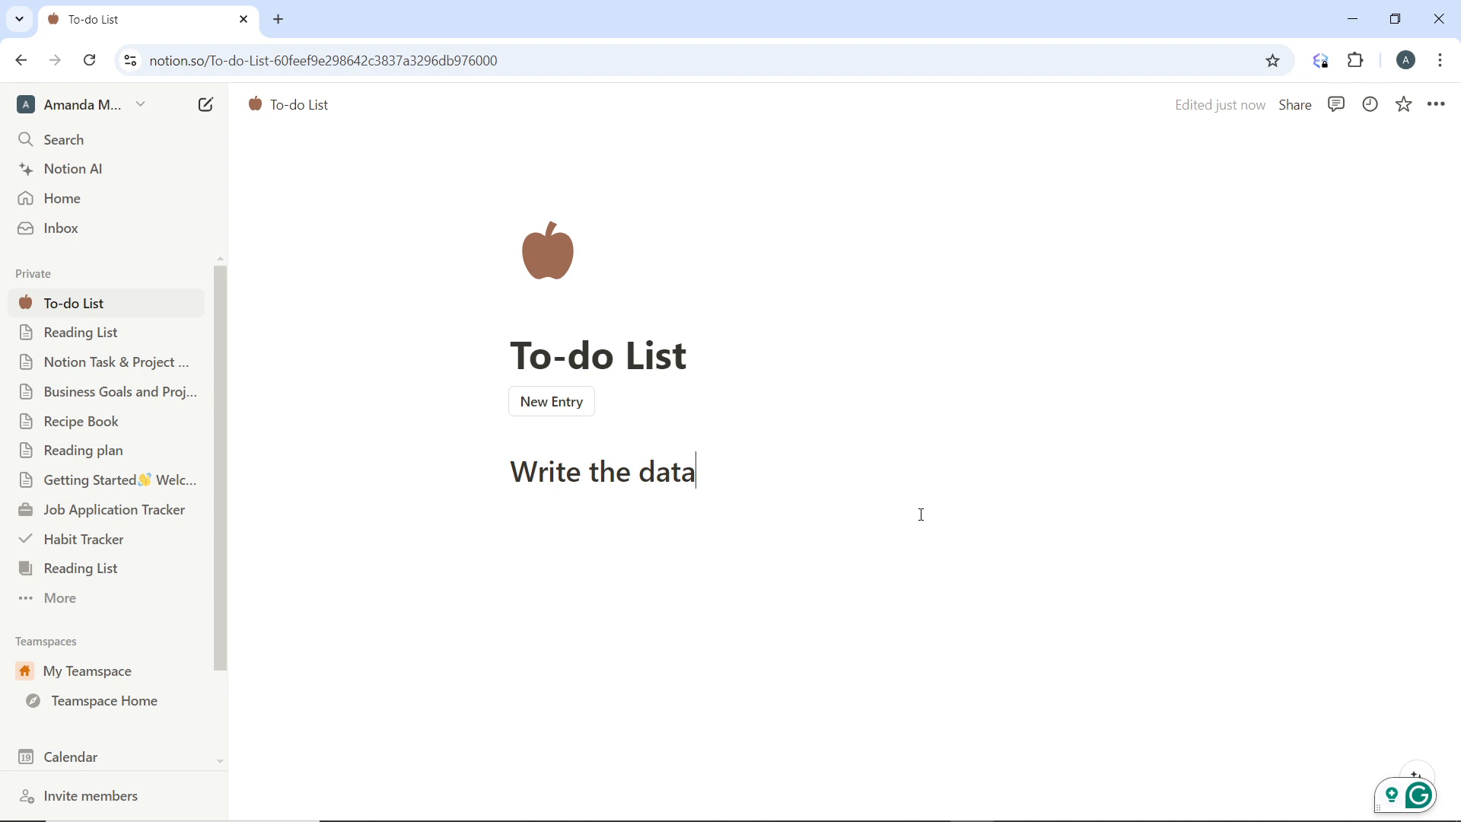
text(93)
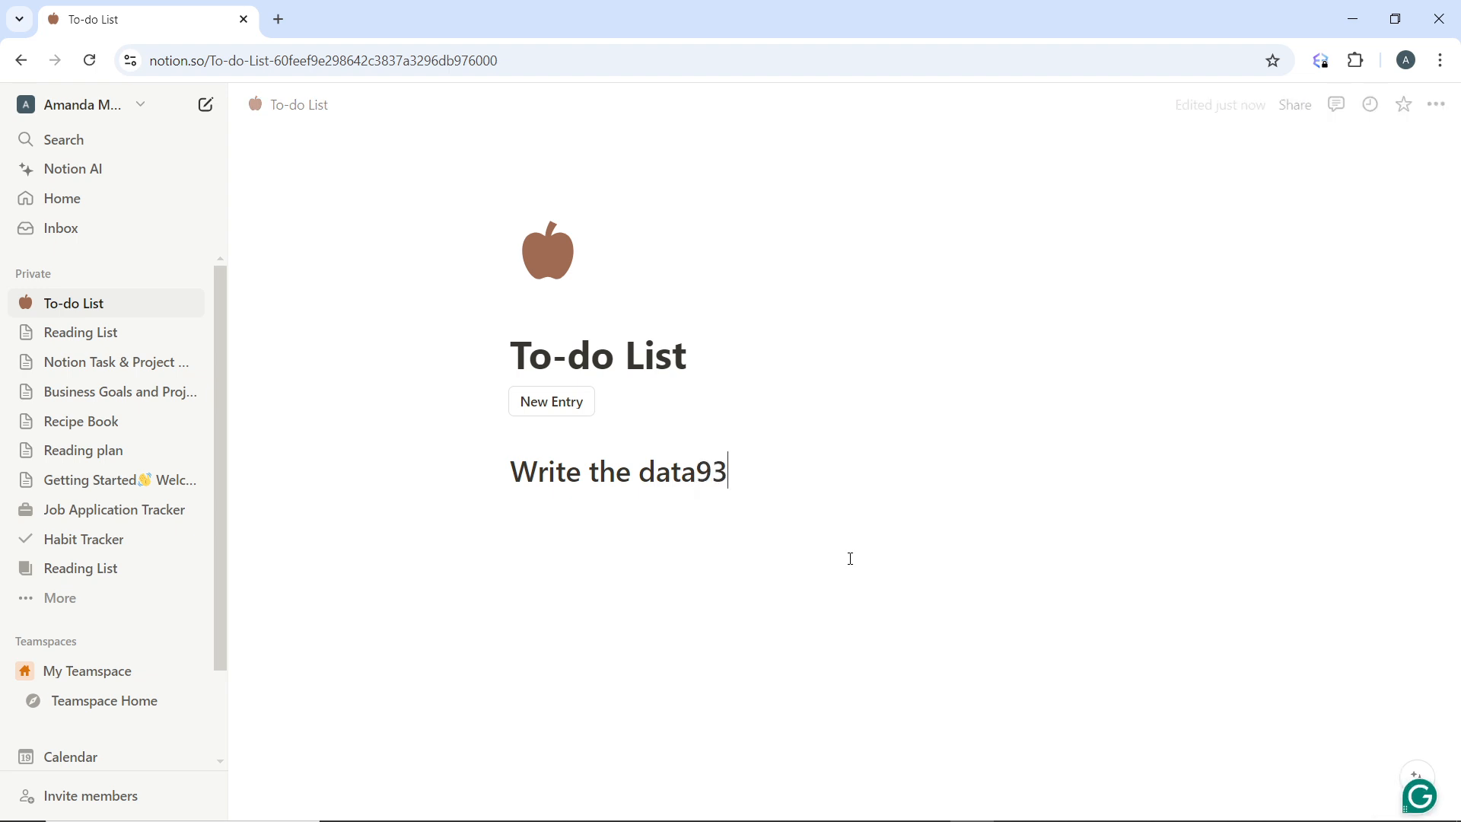